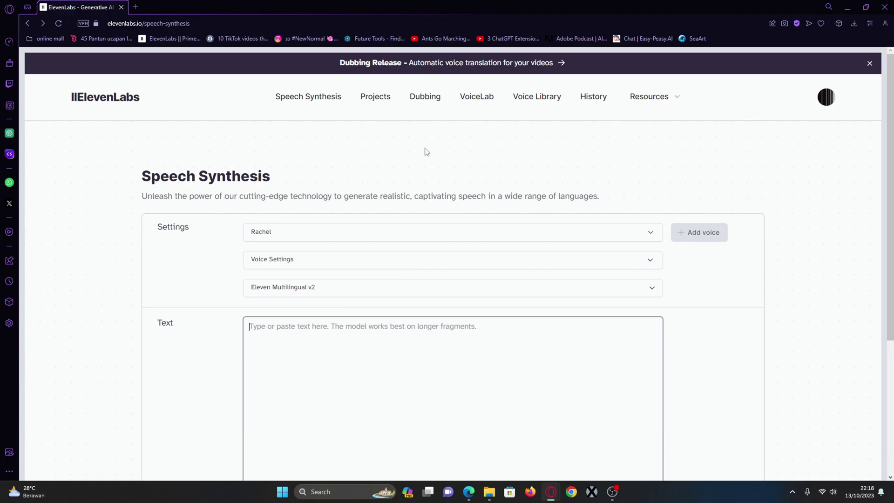
# - Check the remaining character quota on the Speech Synthesis page
pyautogui.click(432, 100)
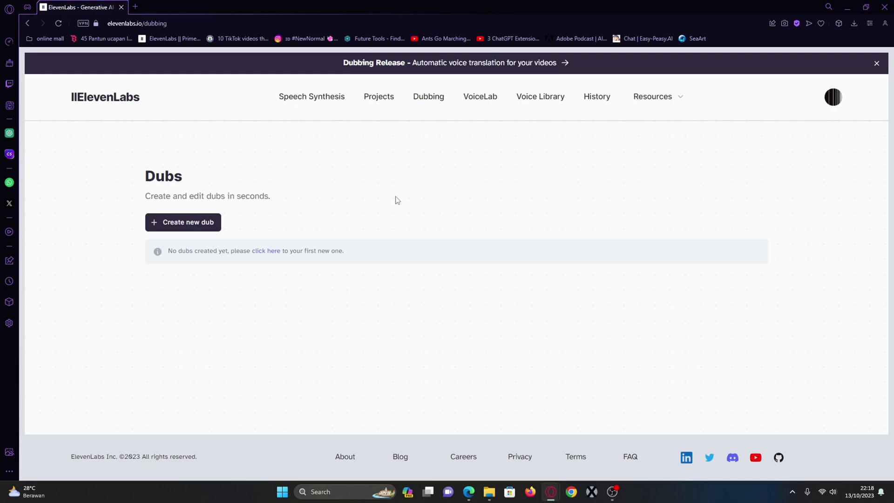
pyautogui.click(320, 101)
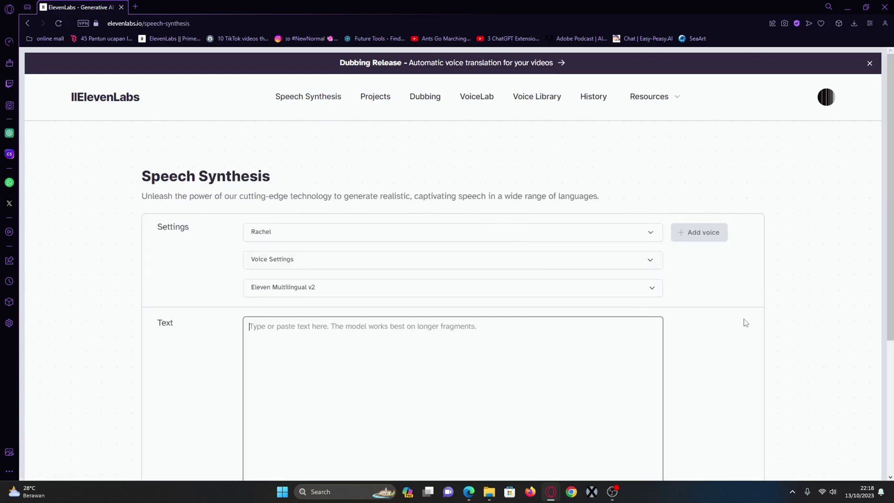
pyautogui.scroll(-3, 746, 323)
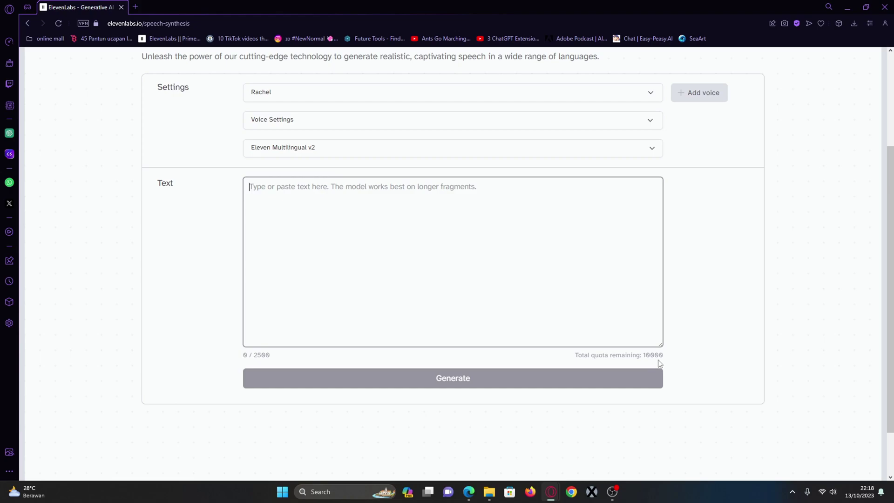
pyautogui.scroll(-1, 473, 278)
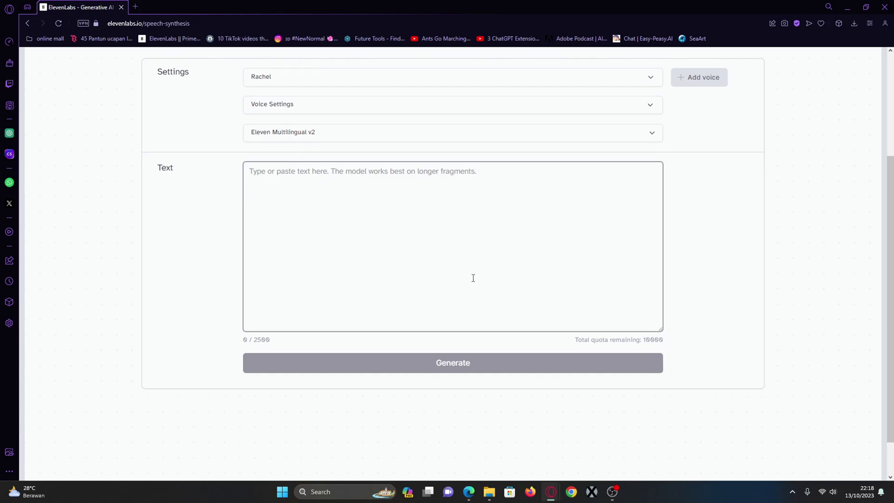
pyautogui.click(643, 340)
pyautogui.moveTo(643, 340); pyautogui.dragTo(663, 340)
pyautogui.scroll(3, 650, 341)
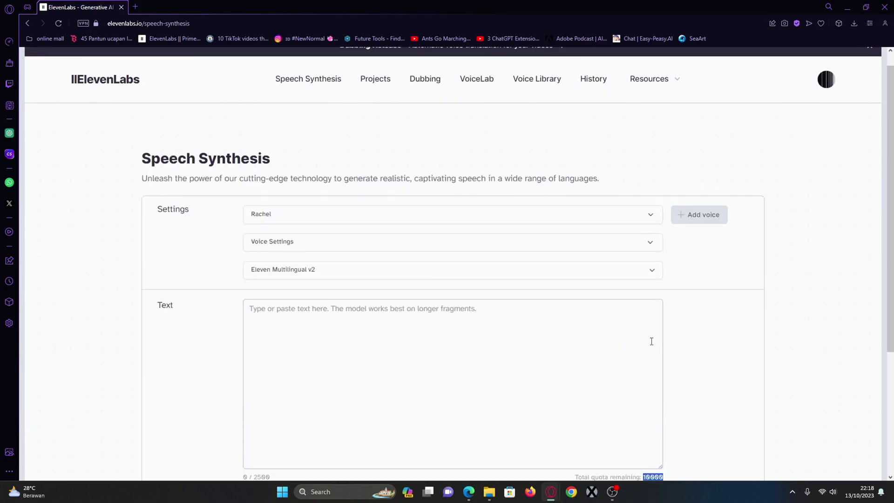
# - Start a new dub in the Dubbing section and name the project Test
pyautogui.click(430, 83)
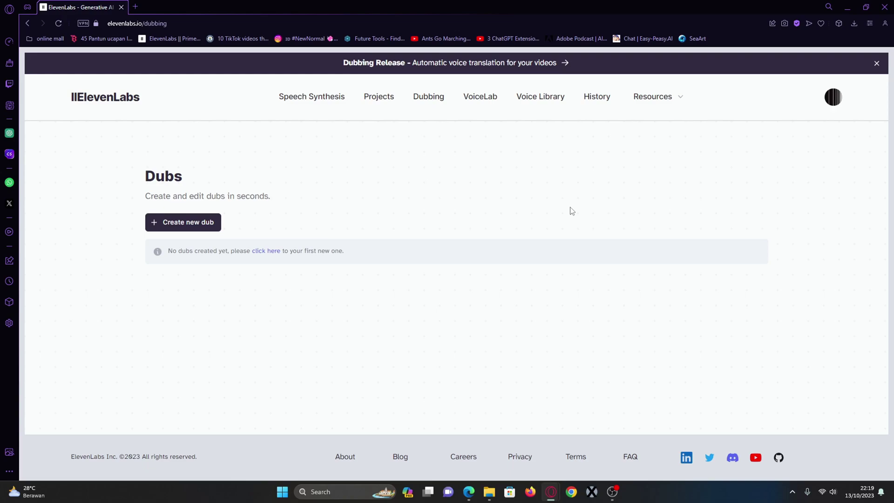
pyautogui.click(196, 231)
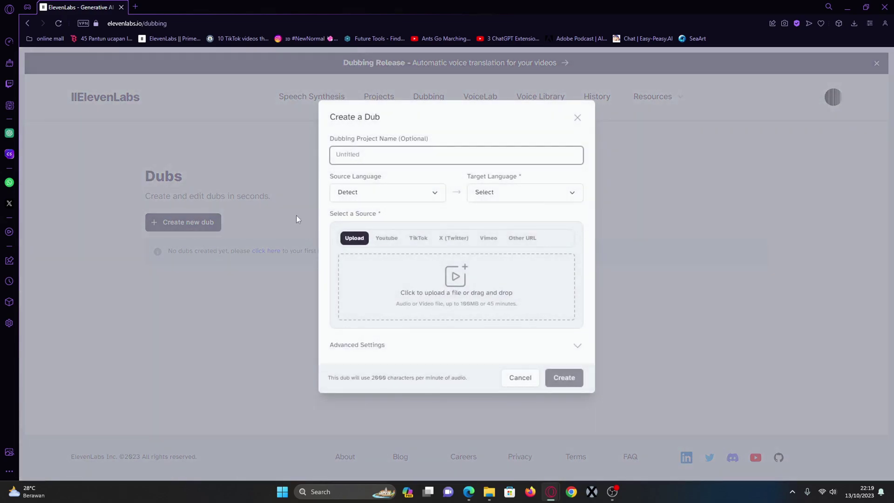
pyautogui.write('Test')
# - Set the dub's source language to Indonesian and its target language to Russian
pyautogui.click(415, 194)
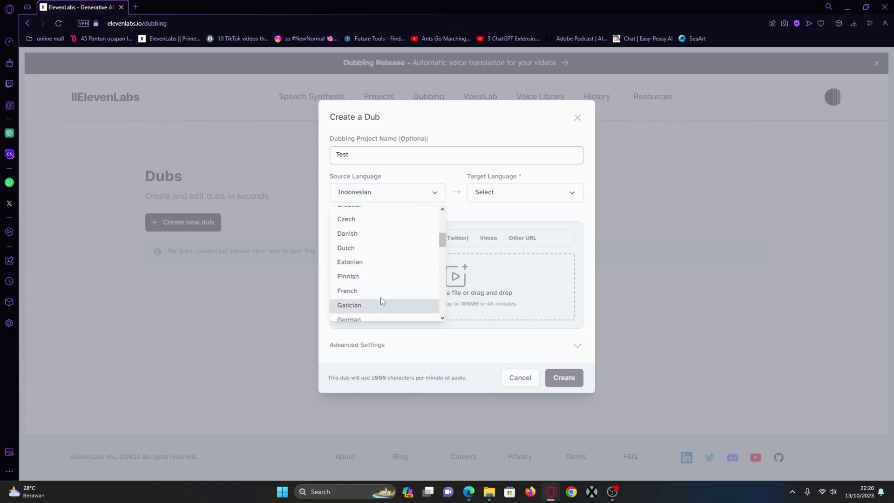
pyautogui.scroll(-2, 383, 295)
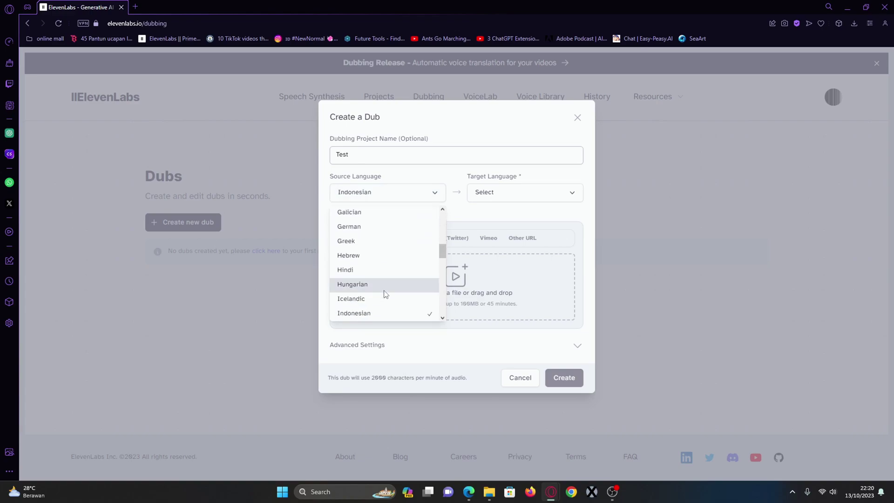
pyautogui.scroll(-1, 384, 293)
pyautogui.click(370, 266)
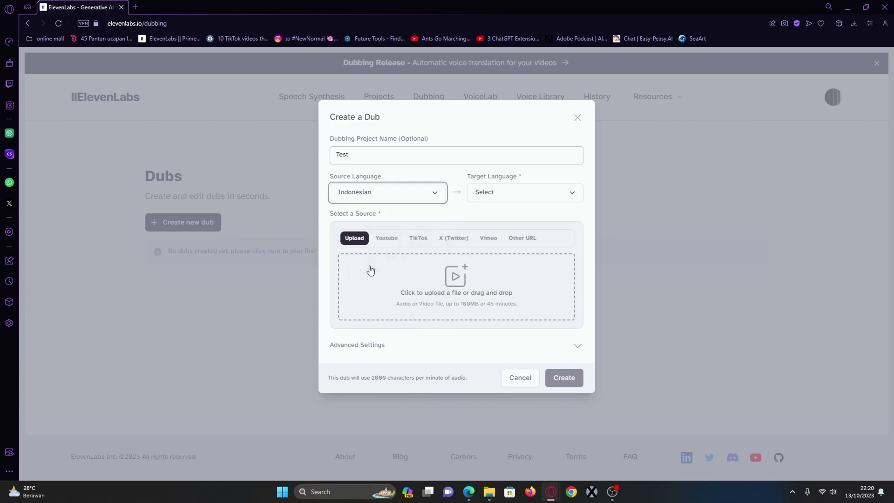
pyautogui.click(537, 198)
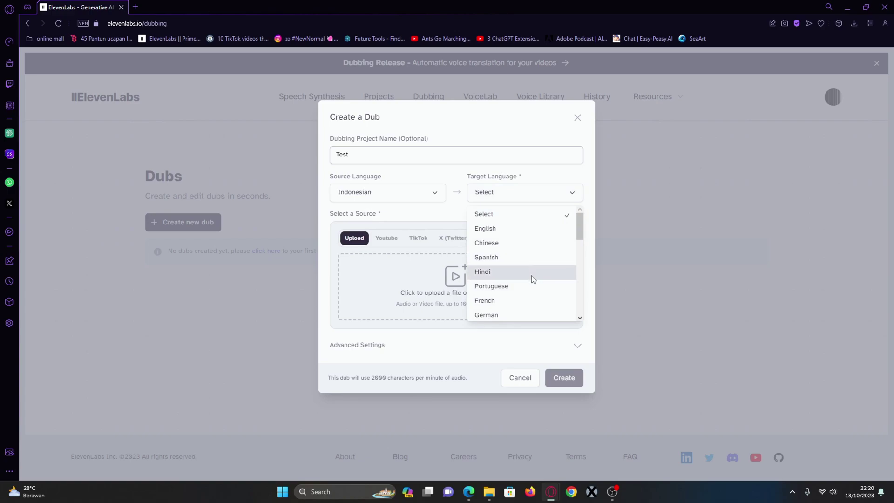
pyautogui.scroll(-4, 533, 279)
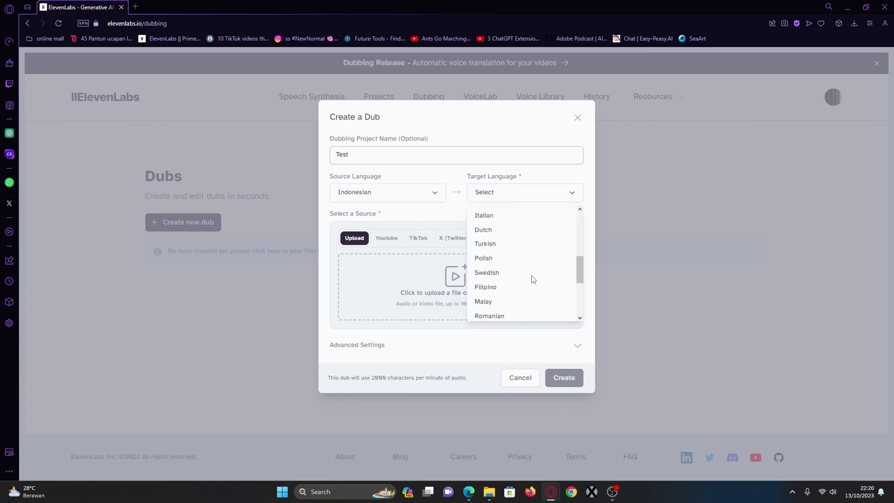
pyautogui.press('r')
pyautogui.press('Return')
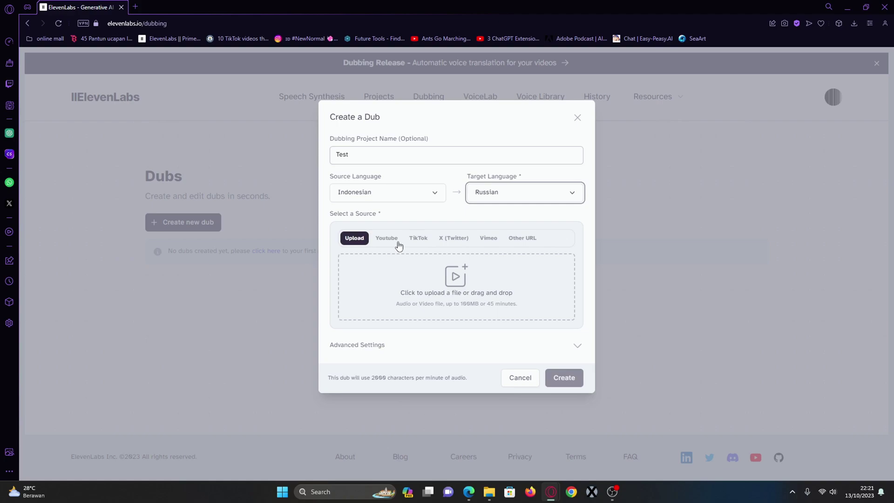
# - Upload TEST .mp4 as the dub's source and play a short preview of it
pyautogui.click(460, 285)
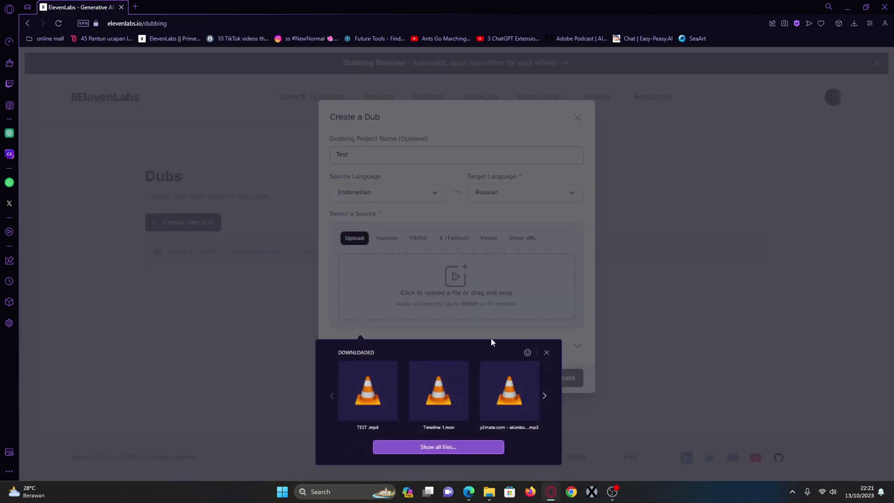
pyautogui.click(367, 396)
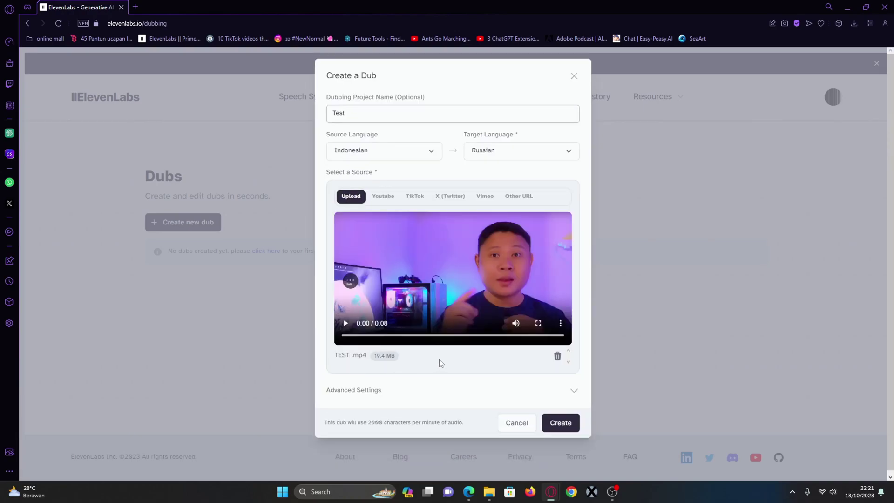
pyautogui.click(345, 323)
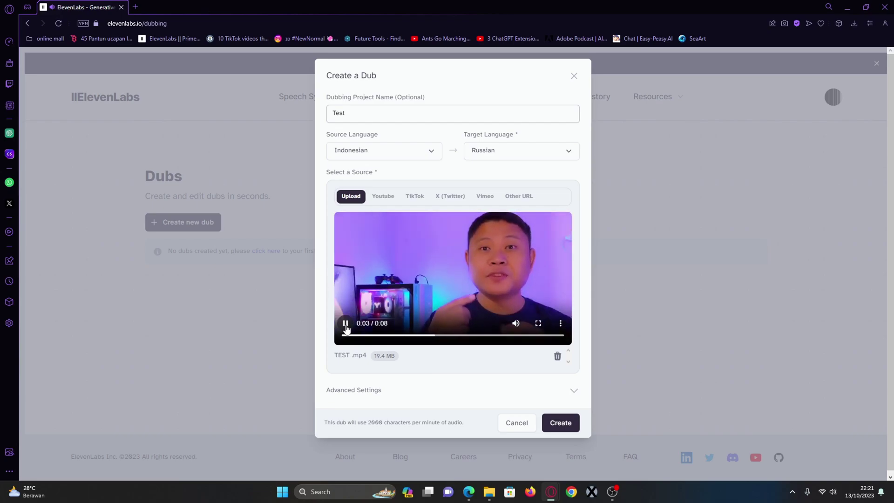
pyautogui.click(345, 323)
# - Keep the number of speakers on Detect in the advanced settings and create the dub
pyautogui.scroll(-1, 343, 177)
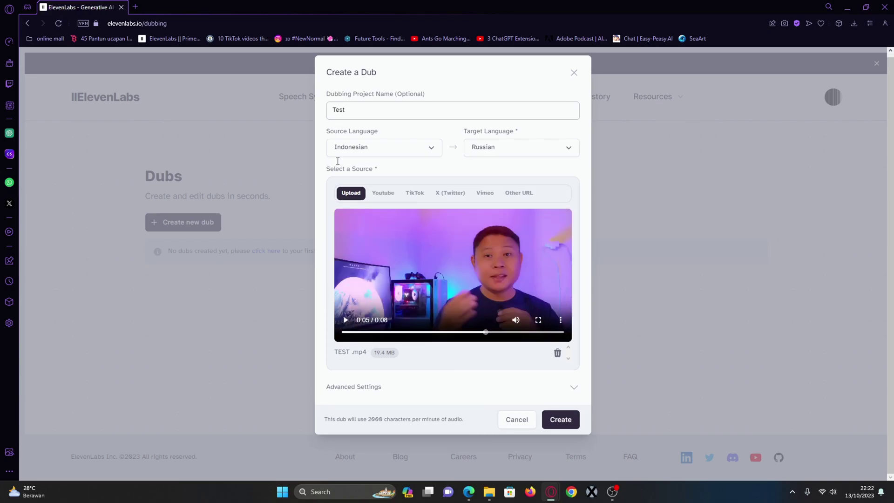
pyautogui.click(423, 389)
pyautogui.scroll(-2, 452, 365)
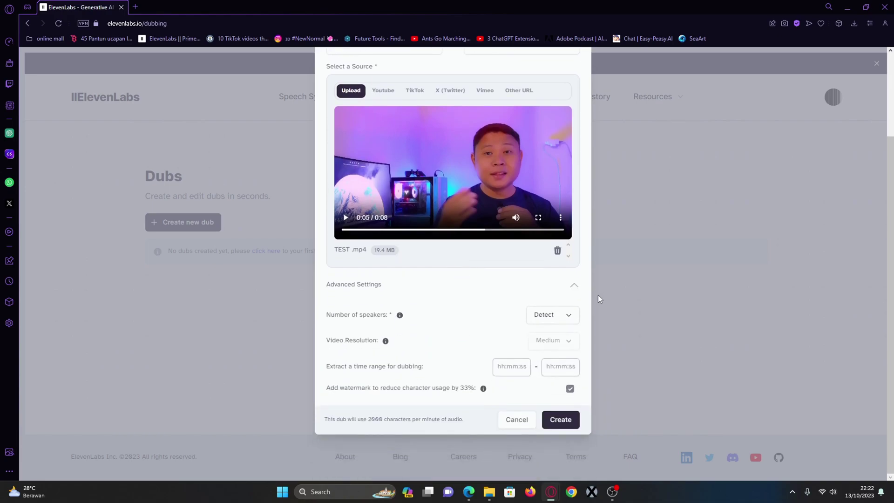
pyautogui.click(572, 320)
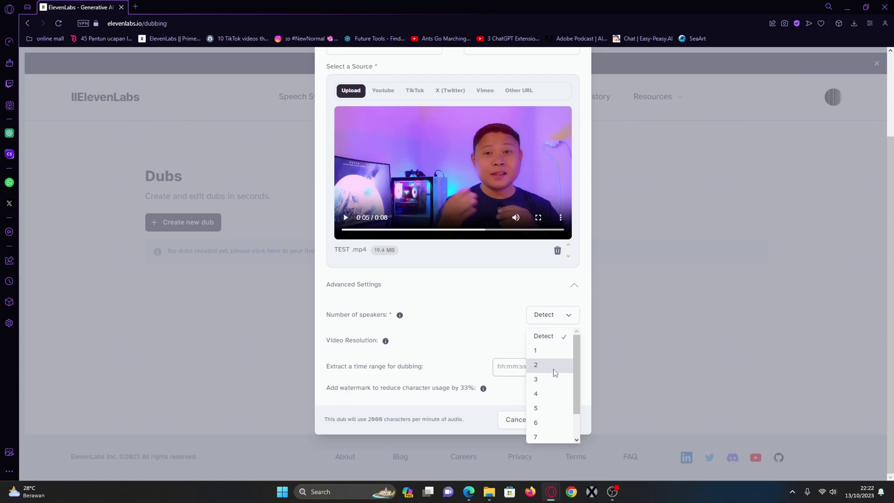
pyautogui.click(541, 337)
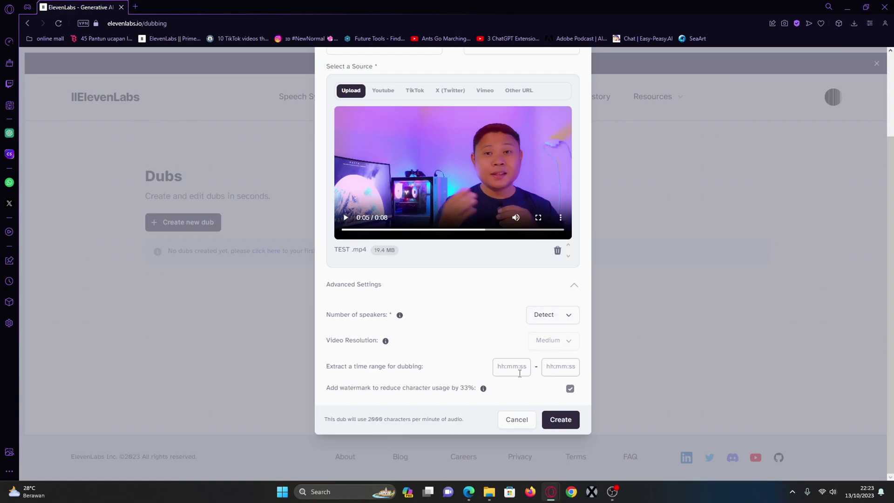
pyautogui.click(560, 419)
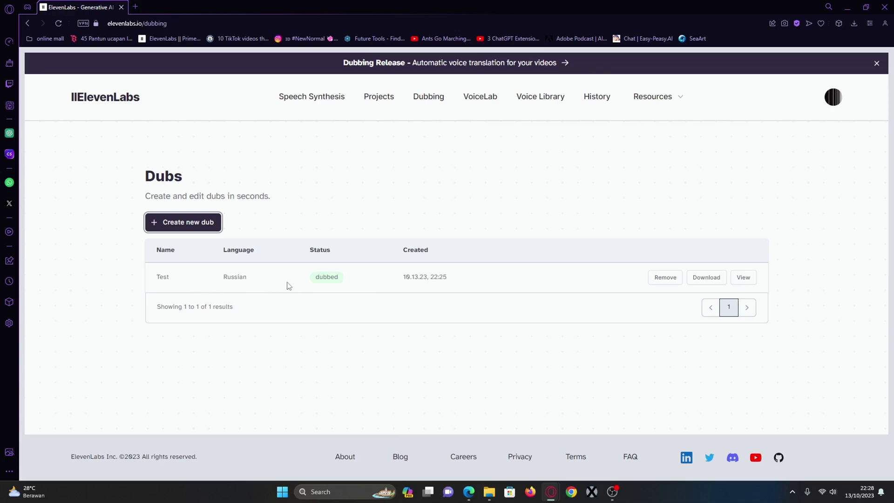
# - View the finished Russian dub Test, download it and close its details
pyautogui.click(750, 279)
pyautogui.click(341, 235)
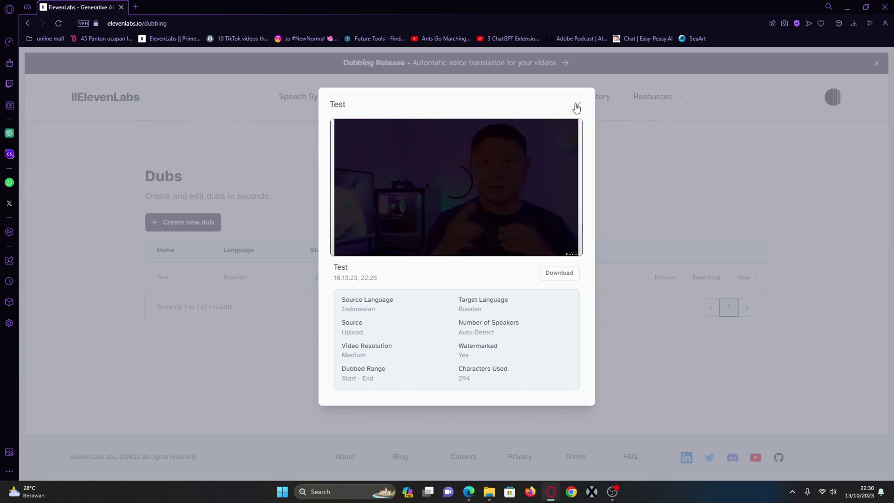
pyautogui.click(564, 279)
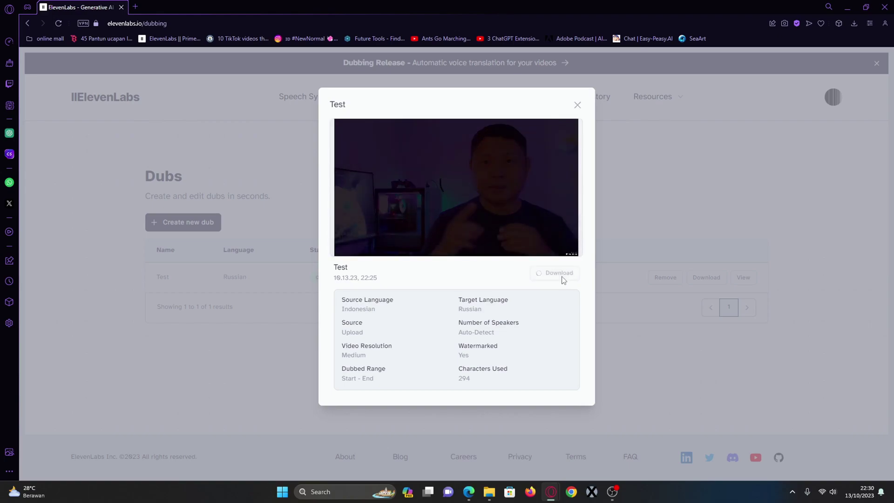
pyautogui.click(840, 230)
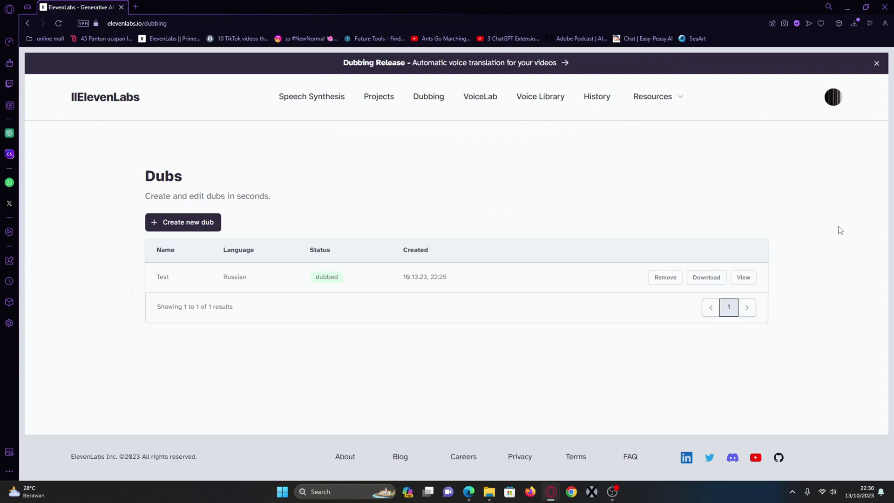
# - Start another dub named Test 2 and choose Youtube as its source type
pyautogui.click(195, 223)
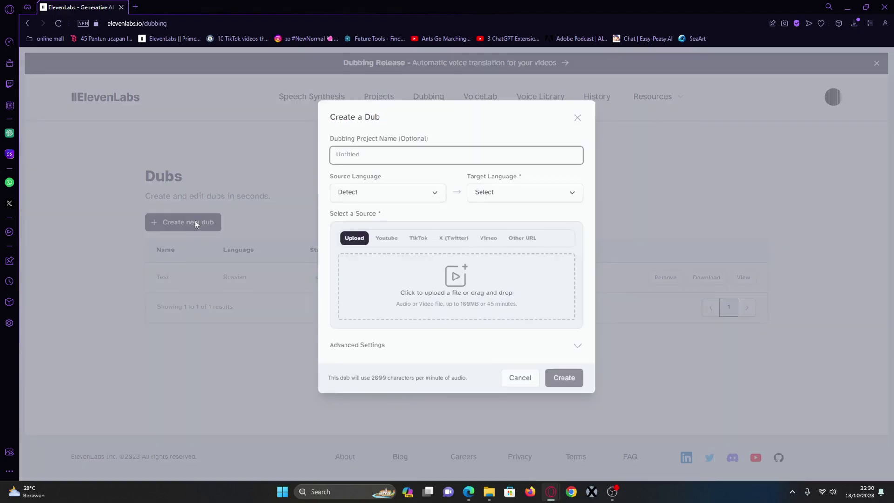
pyautogui.write('tes')
pyautogui.write('t 2')
pyautogui.click(387, 240)
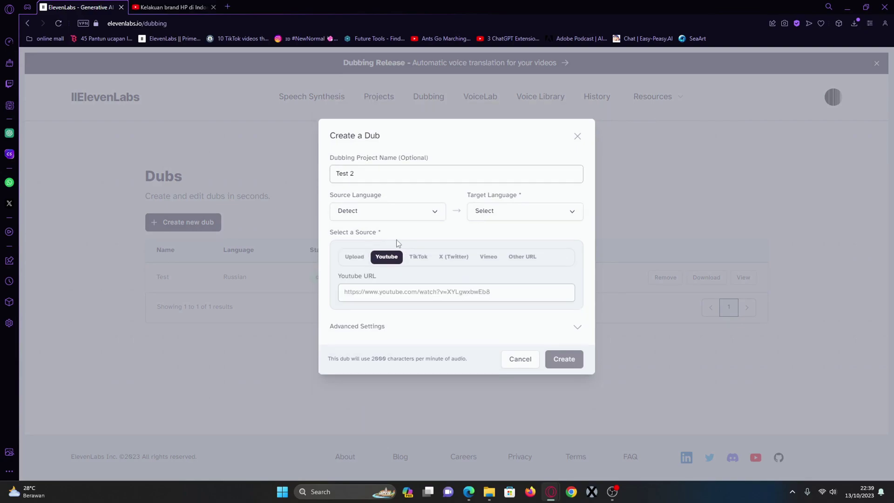
# - Copy the share link of the open YouTube short and paste it as the Youtube URL of the Test 2 dub
pyautogui.click(170, 10)
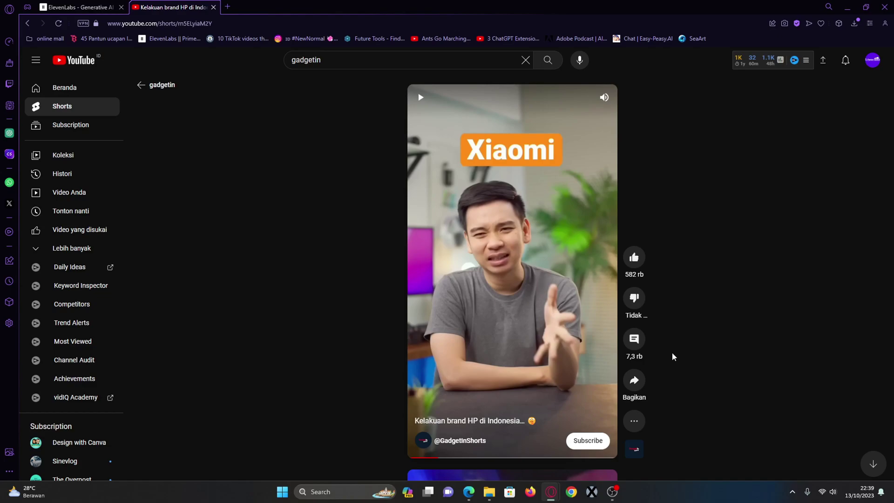
pyautogui.click(637, 386)
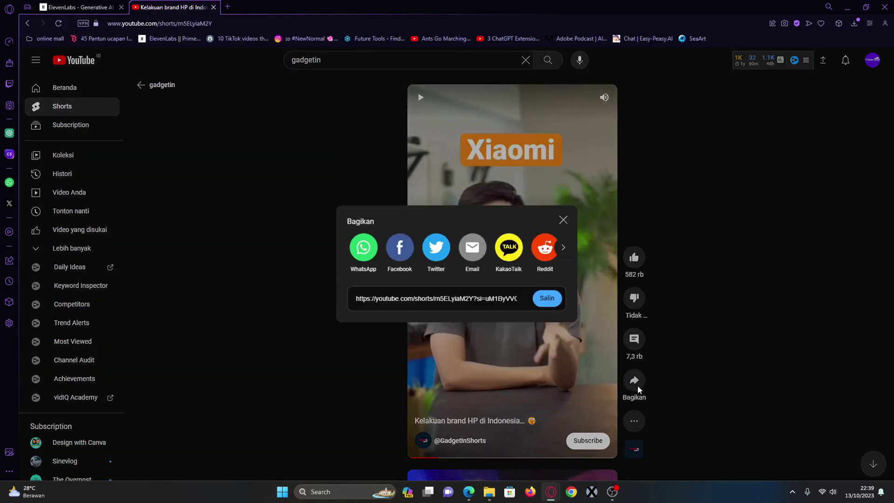
pyautogui.click(546, 301)
pyautogui.click(79, 7)
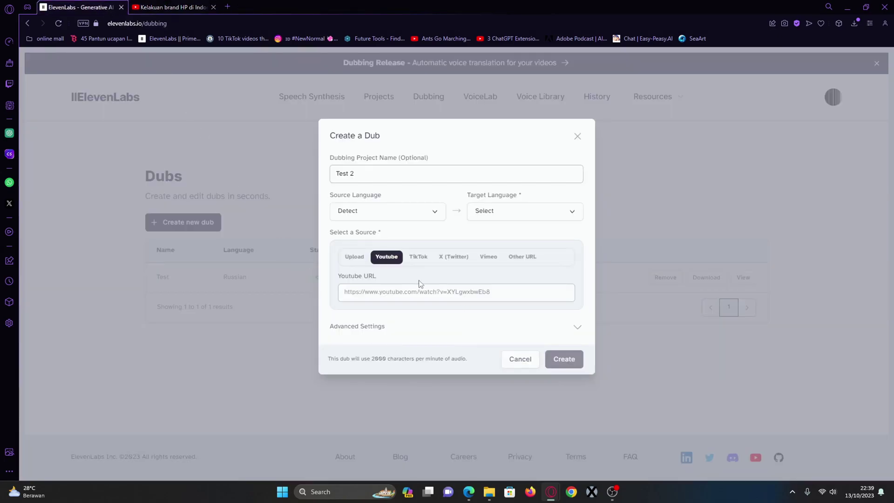
pyautogui.rightClick(403, 295)
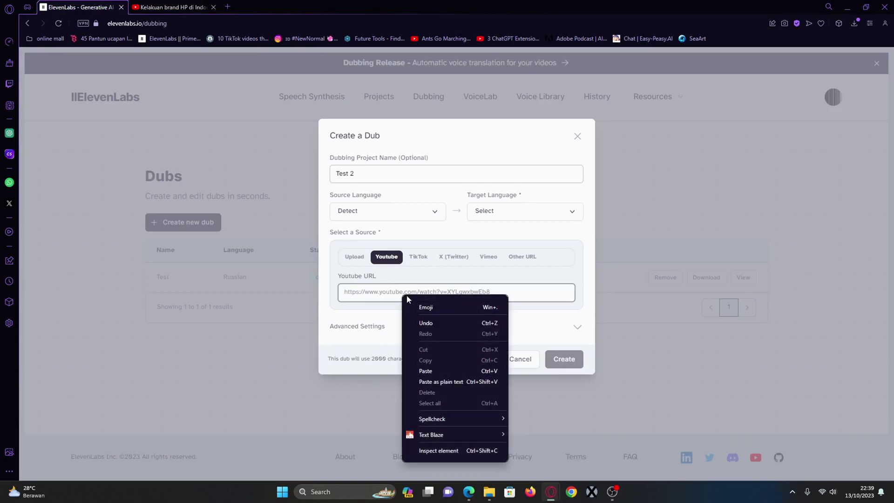
pyautogui.click(435, 371)
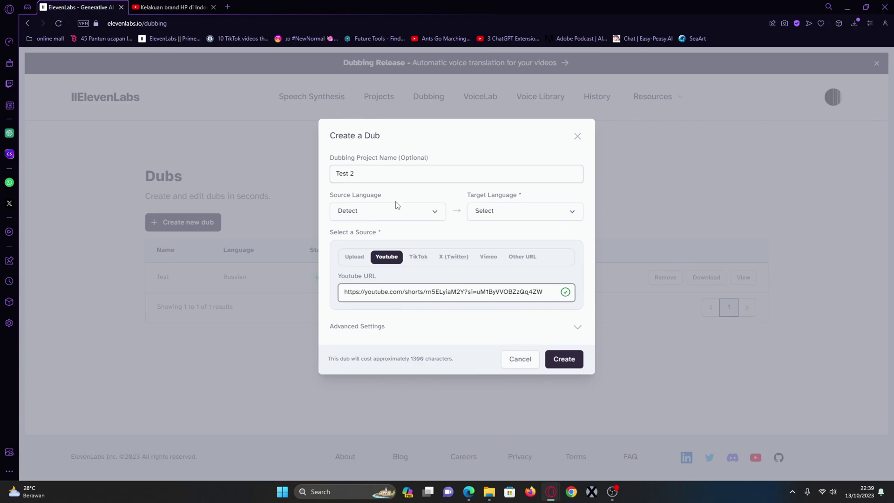
# - Set the source language of Test 2 to Indonesian and the target language to Chinese
pyautogui.click(396, 217)
pyautogui.scroll(-6, 377, 291)
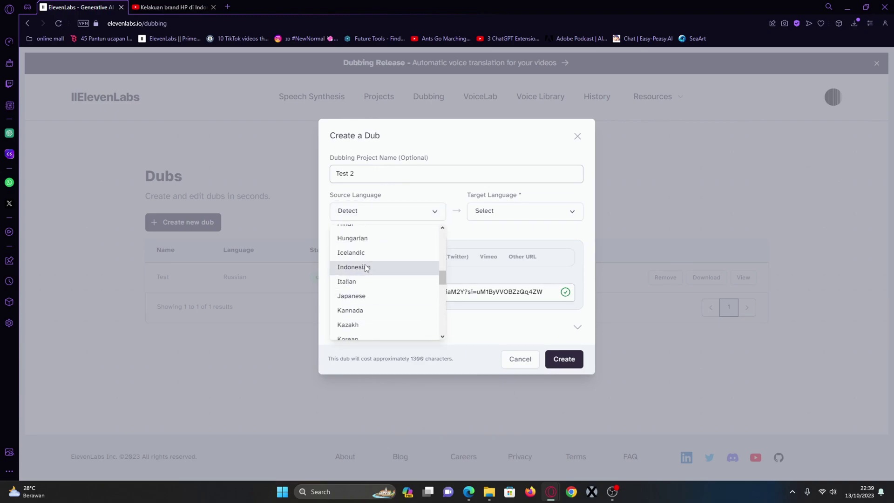
pyautogui.click(366, 268)
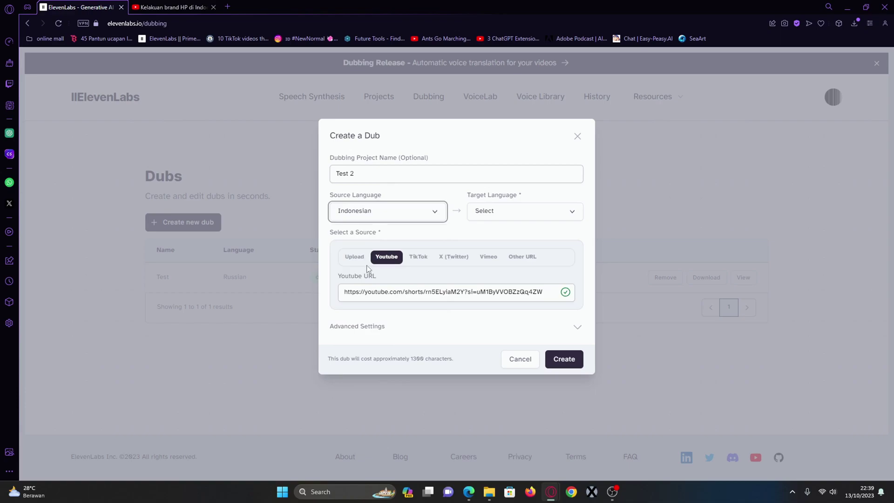
pyautogui.click(547, 213)
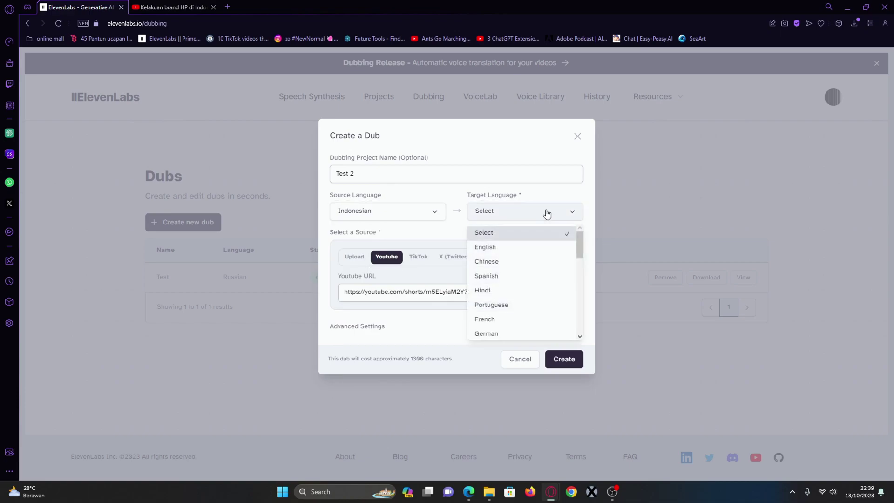
pyautogui.click(530, 264)
# - Review the advanced settings of Test 2 without changing them and create the dub
pyautogui.click(570, 328)
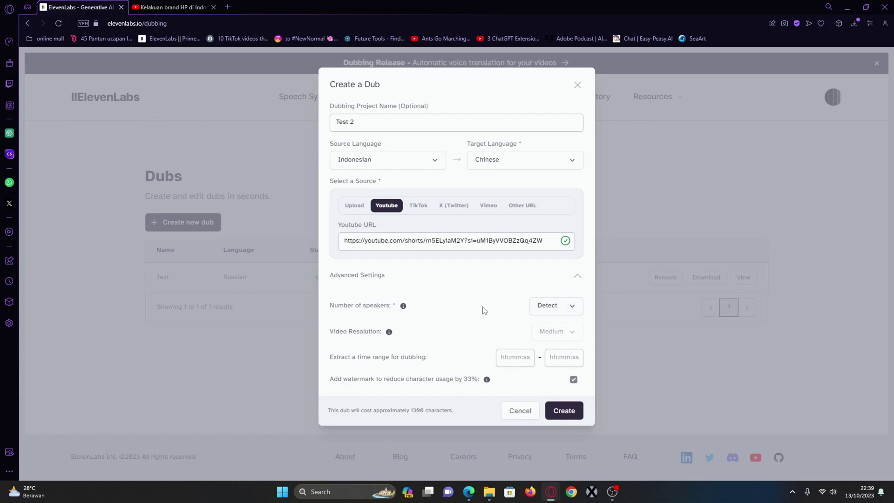
pyautogui.click(577, 276)
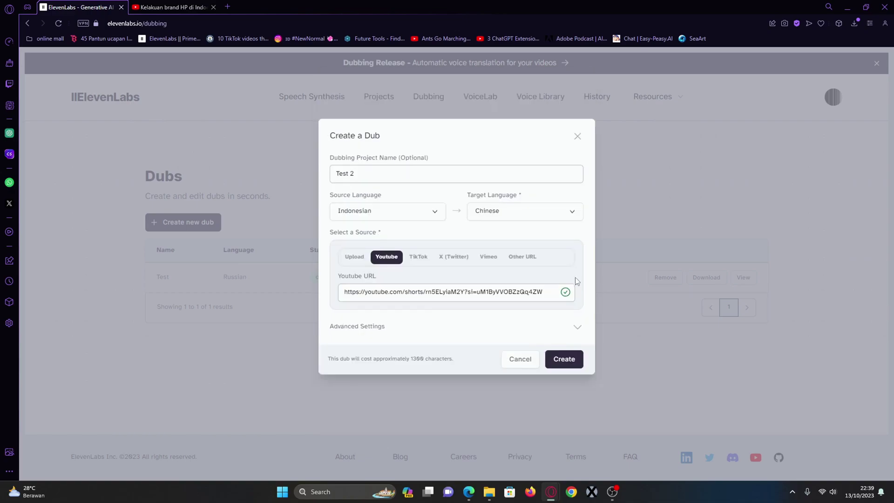
pyautogui.click(564, 361)
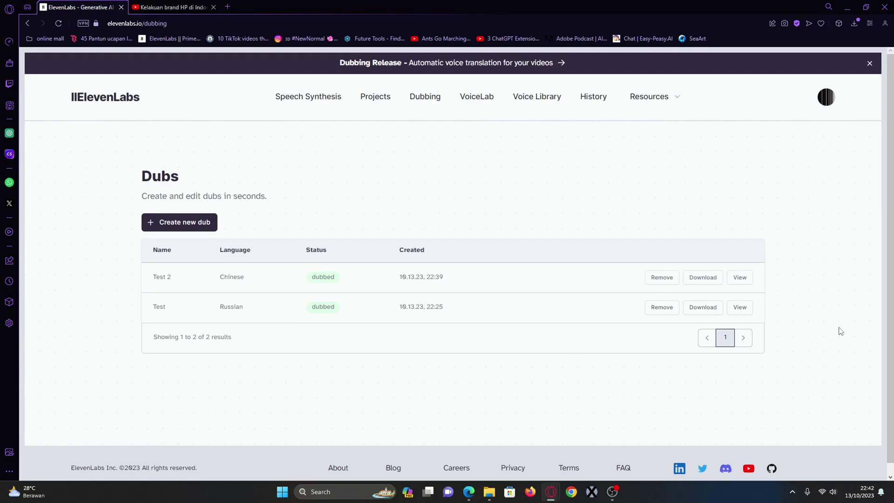
# - Open the finished Chinese dub Test 2 and play its video in full screen
pyautogui.click(740, 278)
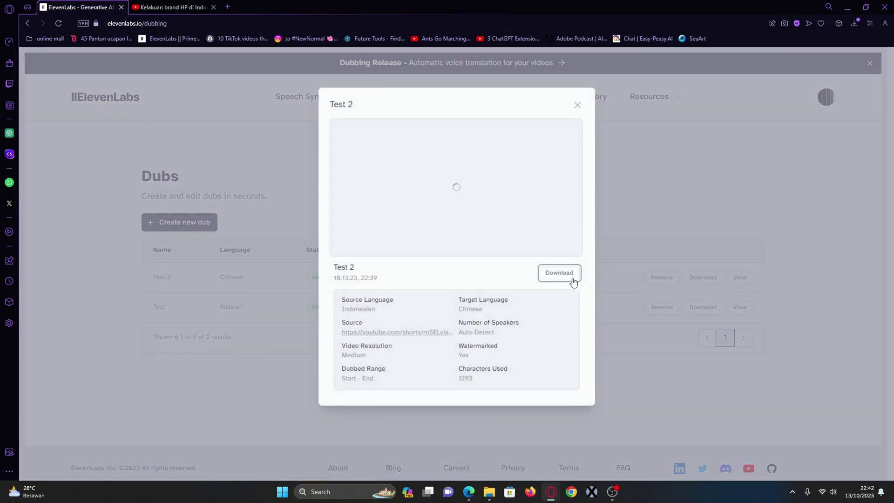
pyautogui.click(565, 281)
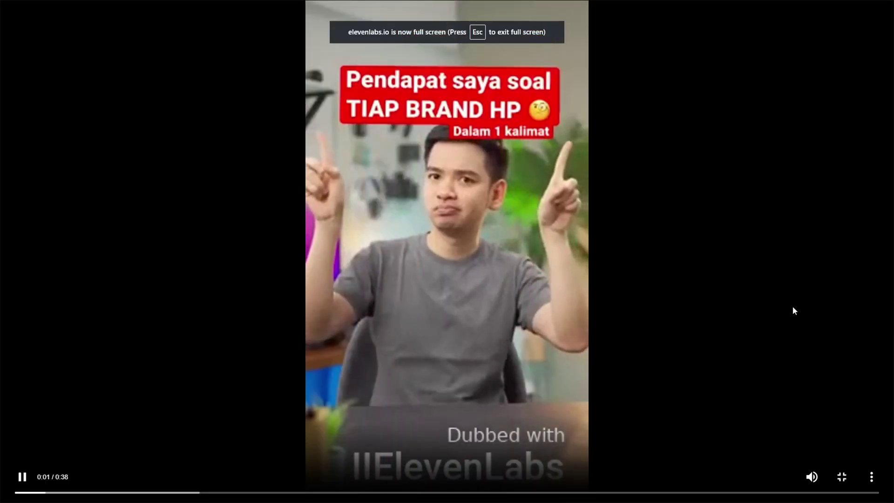